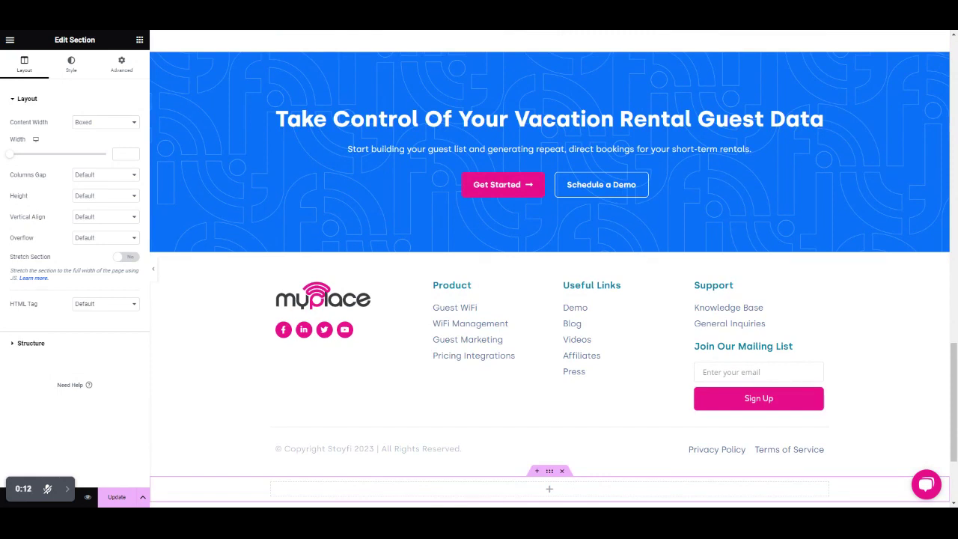
Set the top and bottom padding of the empty section below the footer to 60 px
{"action": "scroll", "coordinate": [331, 235], "scroll_direction": "down", "scroll_amount": 2}
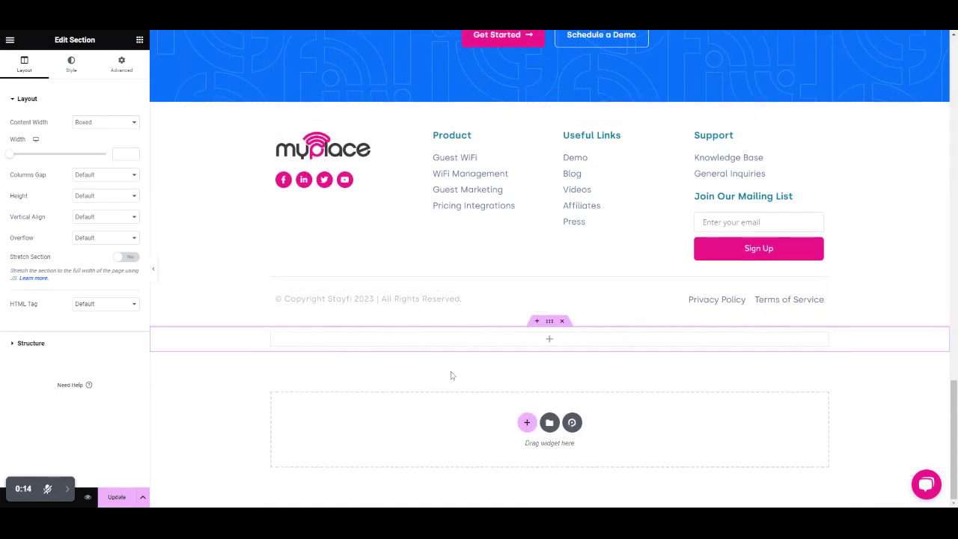
{"action": "left_click", "coordinate": [123, 68]}
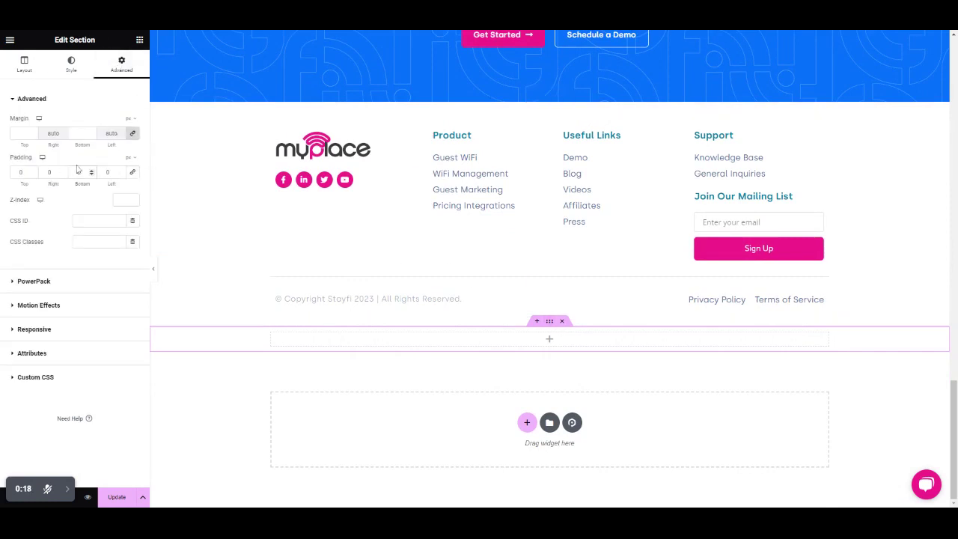
{"action": "scroll", "coordinate": [447, 217], "scroll_direction": "down", "scroll_amount": 1}
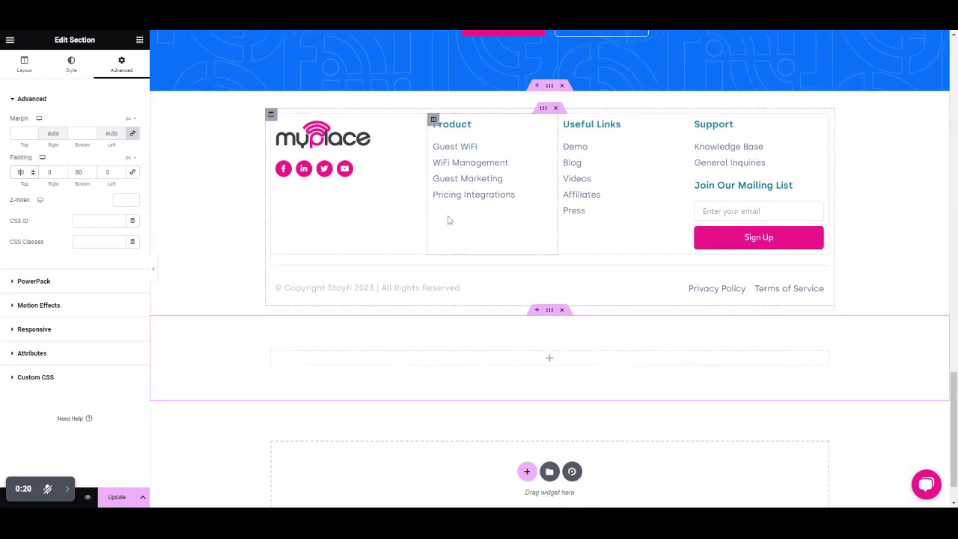
Find the Media Carousel widget and place it in the empty section below the footer
{"action": "left_click", "coordinate": [389, 270]}
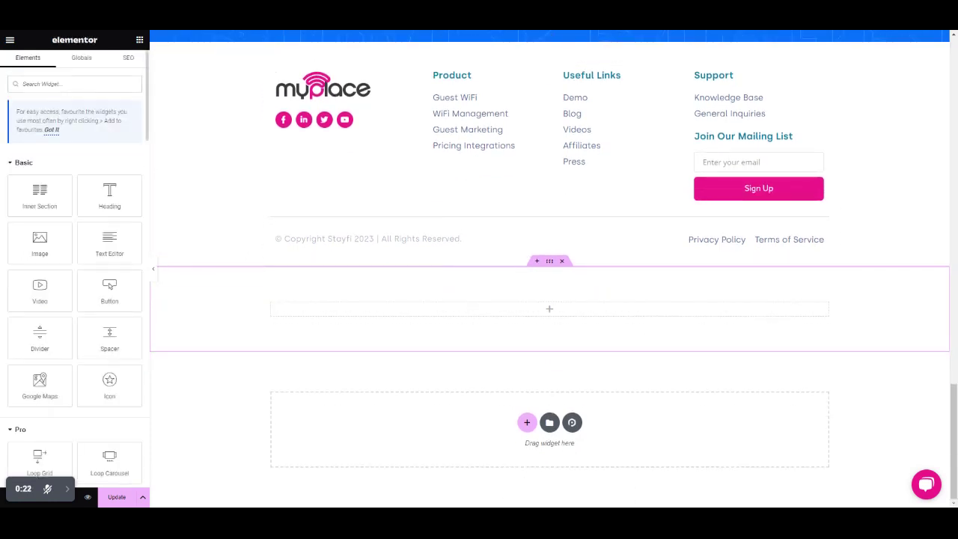
{"action": "left_click", "coordinate": [12, 84]}
{"action": "type", "text": "med"}
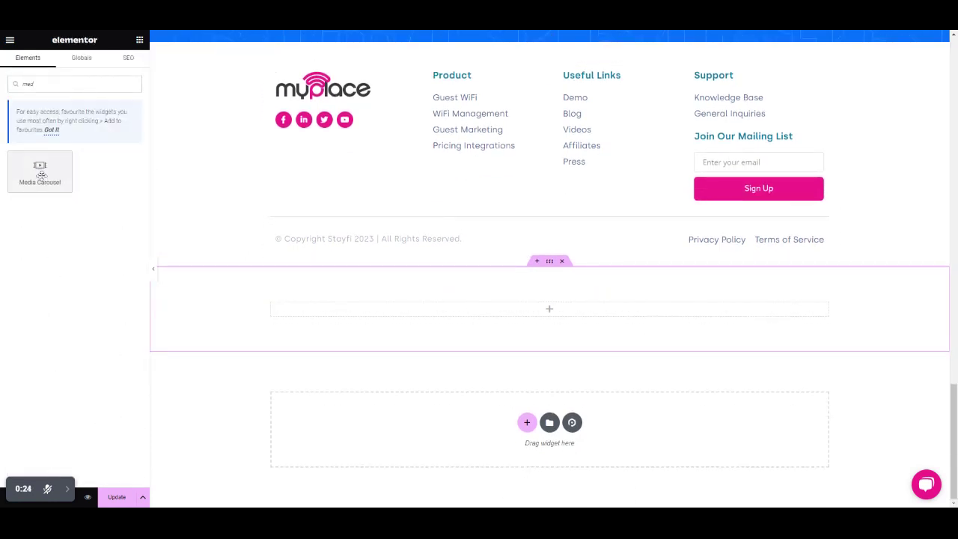
{"action": "left_click_drag", "start_coordinate": [41, 174], "coordinate": [549, 308]}
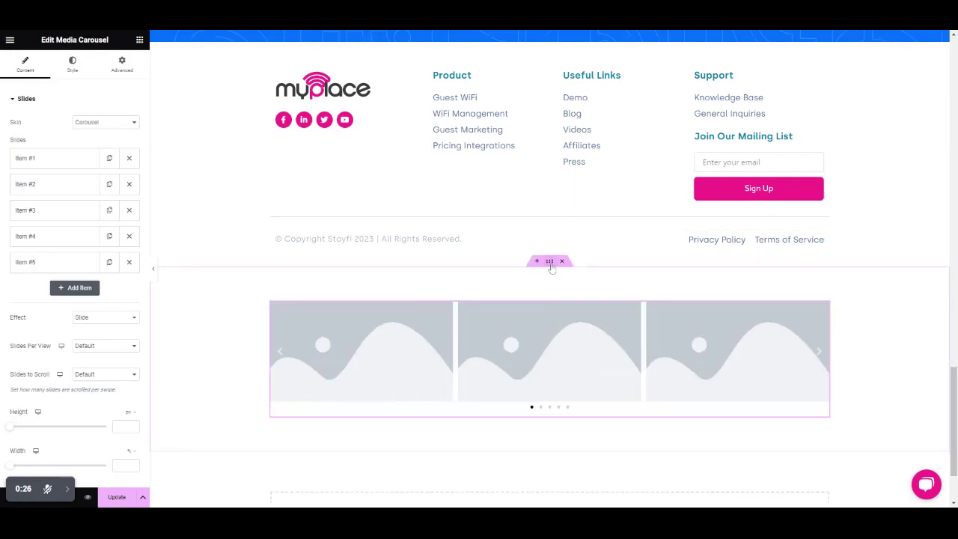
Set the carousel section's content width to Full Width and its columns gap to No Gap
{"action": "left_click", "coordinate": [549, 261]}
{"action": "left_click", "coordinate": [24, 64]}
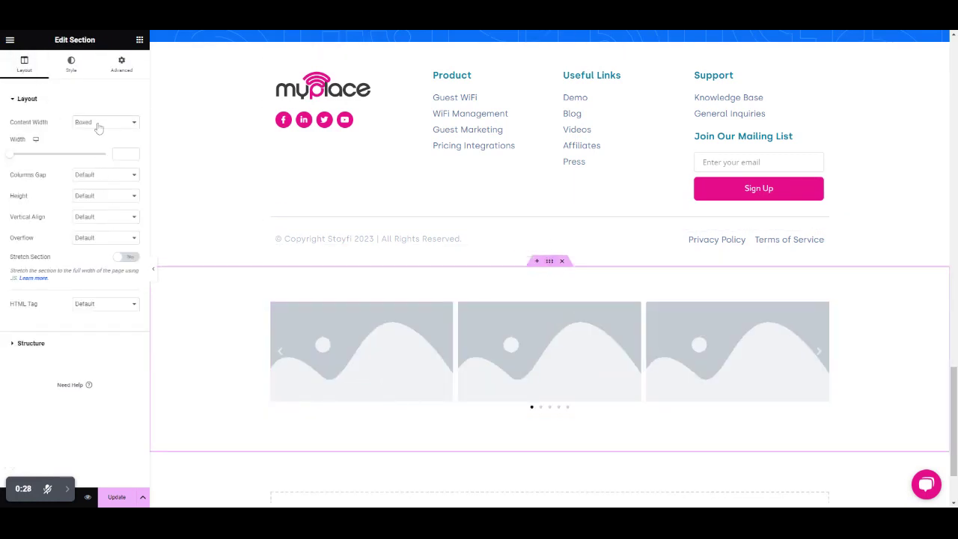
{"action": "left_click", "coordinate": [101, 152]}
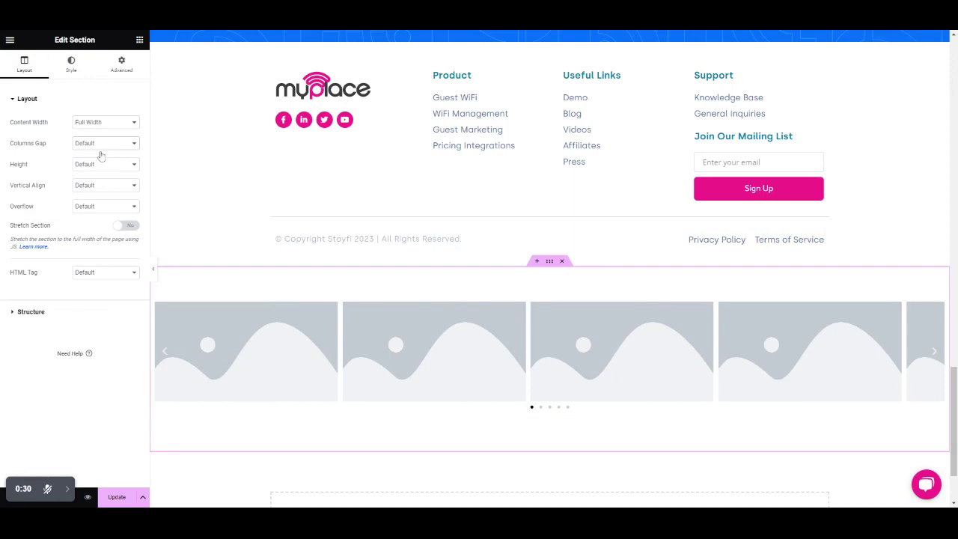
{"action": "key", "text": "Down"}
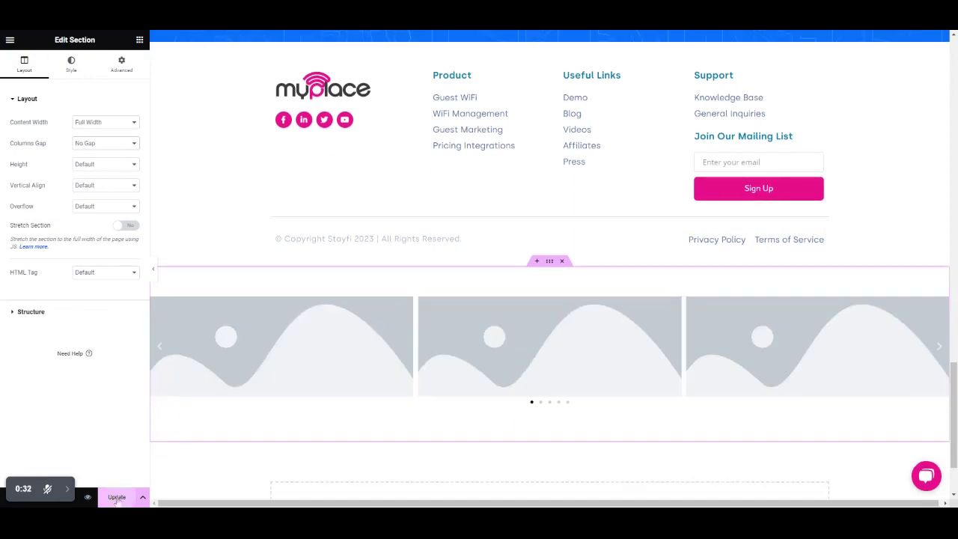
Delete the Media Carousel and put an Image Carousel widget in its place
{"action": "right_click", "coordinate": [208, 370]}
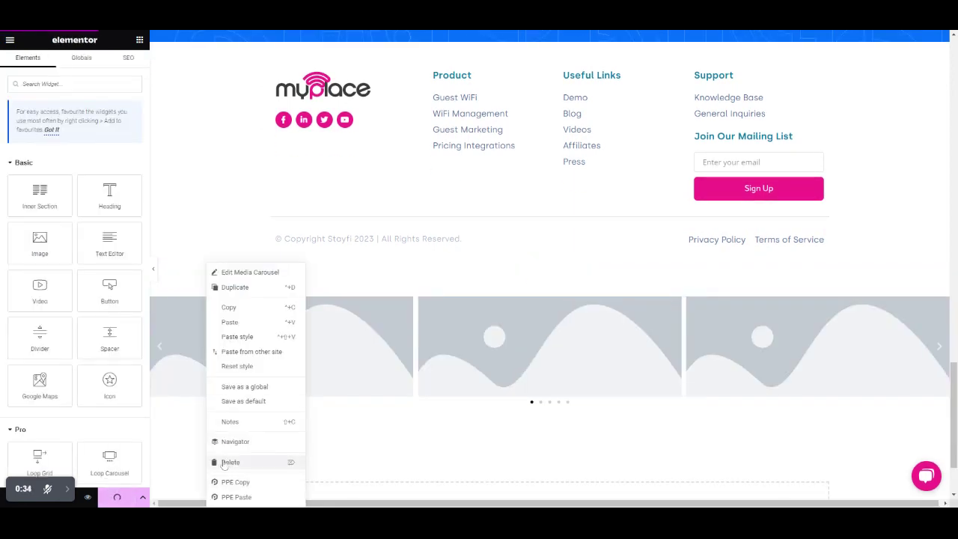
{"action": "left_click", "coordinate": [225, 462]}
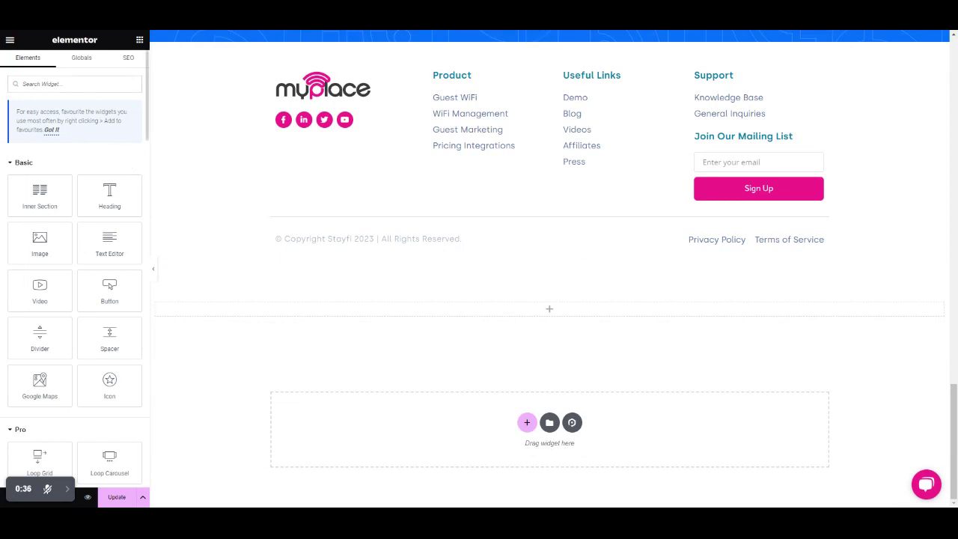
{"action": "type", "text": "image"}
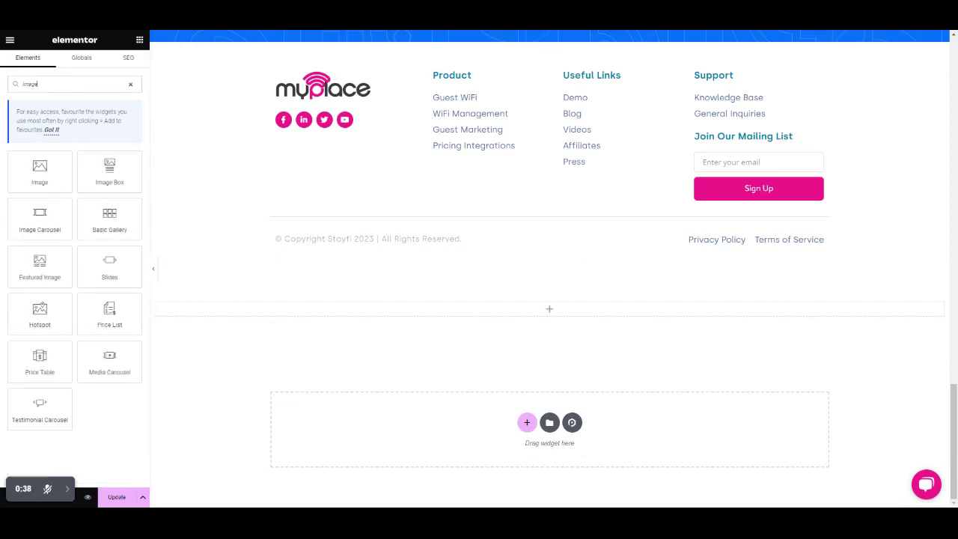
{"action": "left_click", "coordinate": [33, 230]}
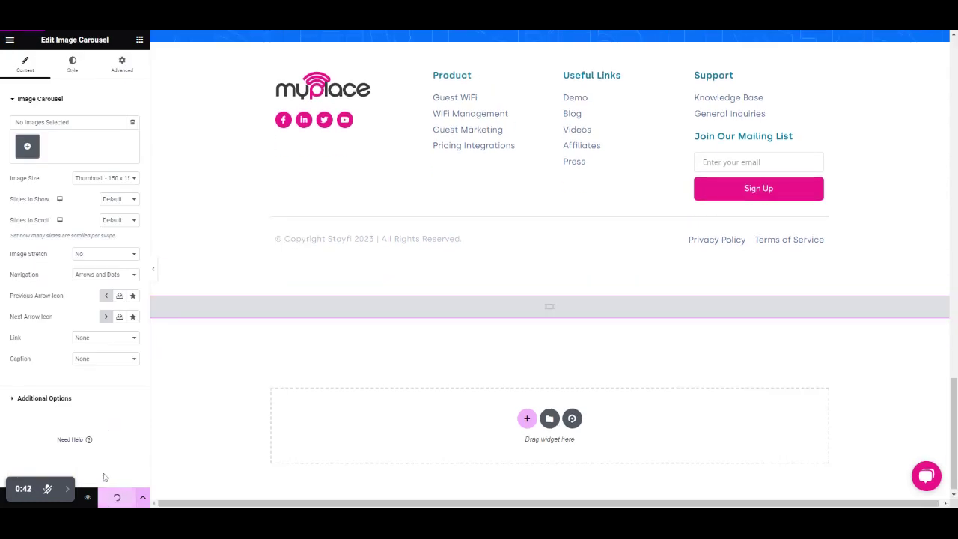
Fill the carousel with a gallery of the ConvertKit, Campaign Monitor, Klaviyo, Mailchimp, Keap, ActiveCampaign, Sendinblue and Revinate logos from the media library
{"action": "left_click", "coordinate": [27, 148]}
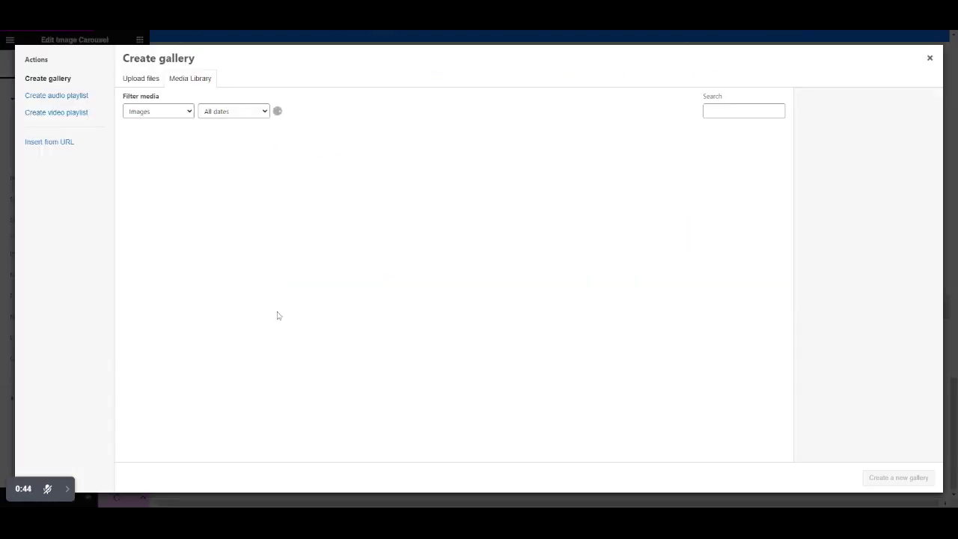
{"action": "left_click", "coordinate": [244, 172]}
{"action": "left_click", "coordinate": [316, 168]}
{"action": "left_click", "coordinate": [356, 168]}
{"action": "left_click", "coordinate": [466, 165]}
{"action": "left_click", "coordinate": [532, 169]}
{"action": "left_click", "coordinate": [606, 170]}
{"action": "left_click", "coordinate": [670, 172]}
{"action": "left_click", "coordinate": [743, 160]}
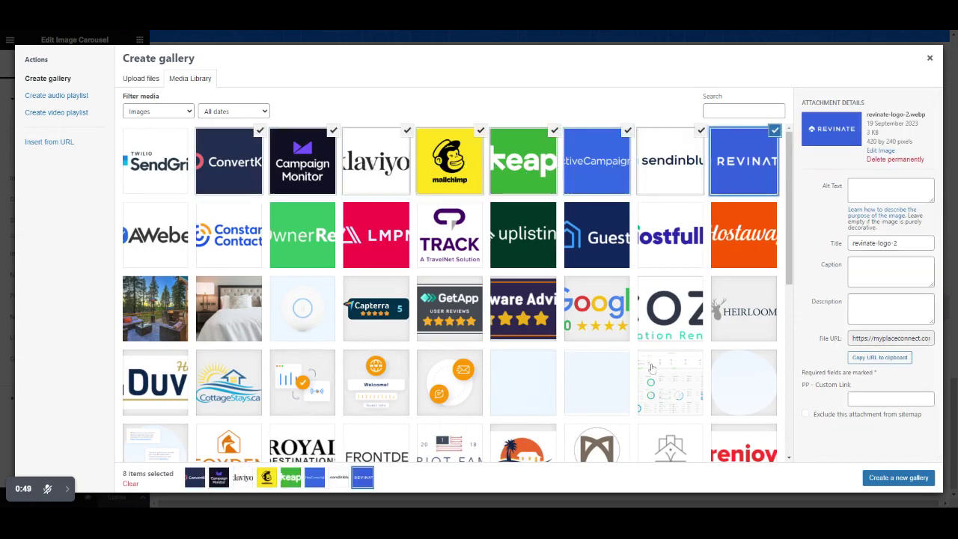
{"action": "left_click", "coordinate": [910, 479]}
{"action": "left_click", "coordinate": [907, 477]}
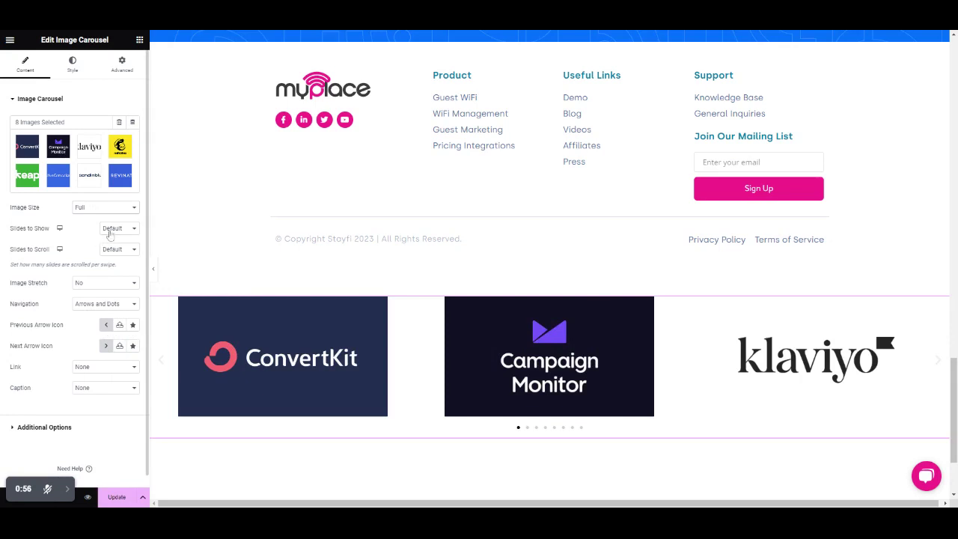
Configure the image carousel with Full image size, 5 slides to show, 1 slide to scroll and no navigation
{"action": "left_click", "coordinate": [113, 280]}
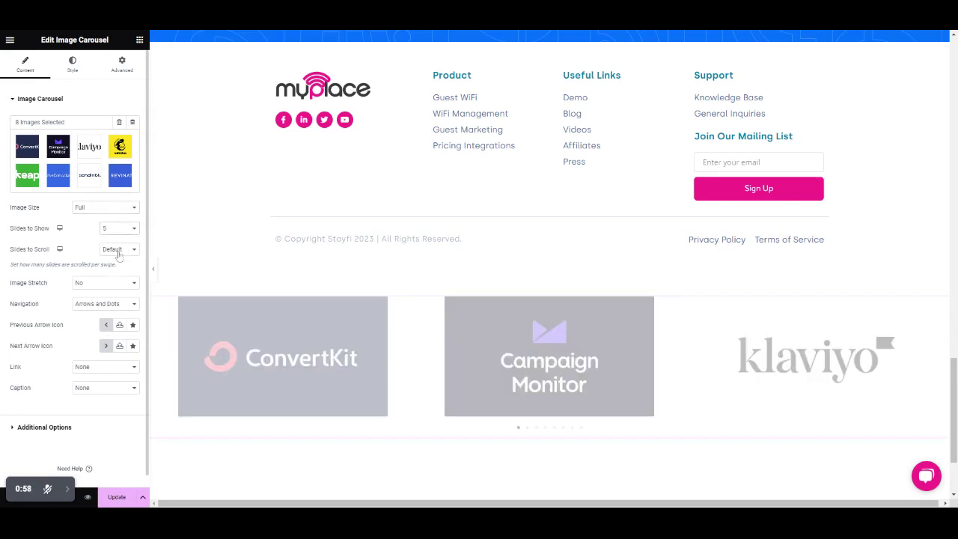
{"action": "left_click", "coordinate": [86, 328]}
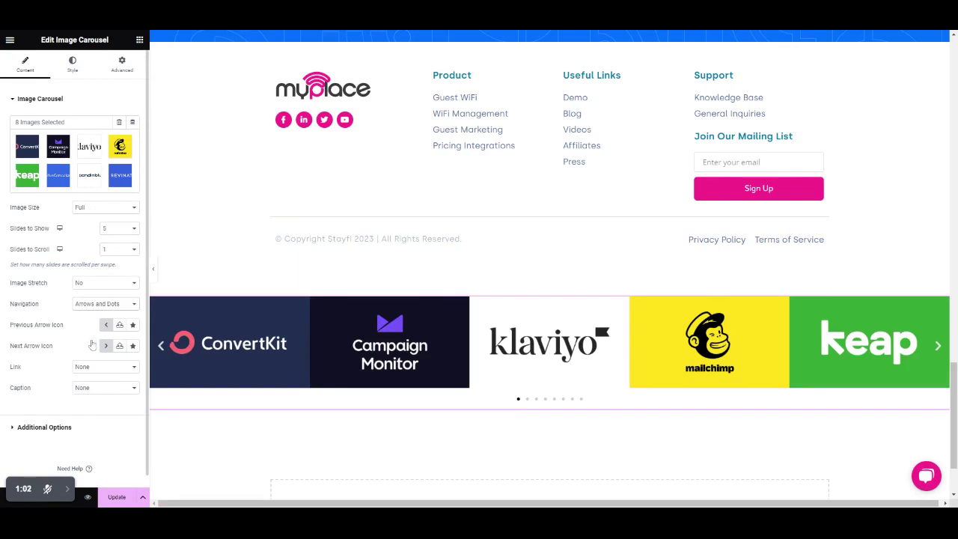
{"action": "left_click", "coordinate": [92, 341]}
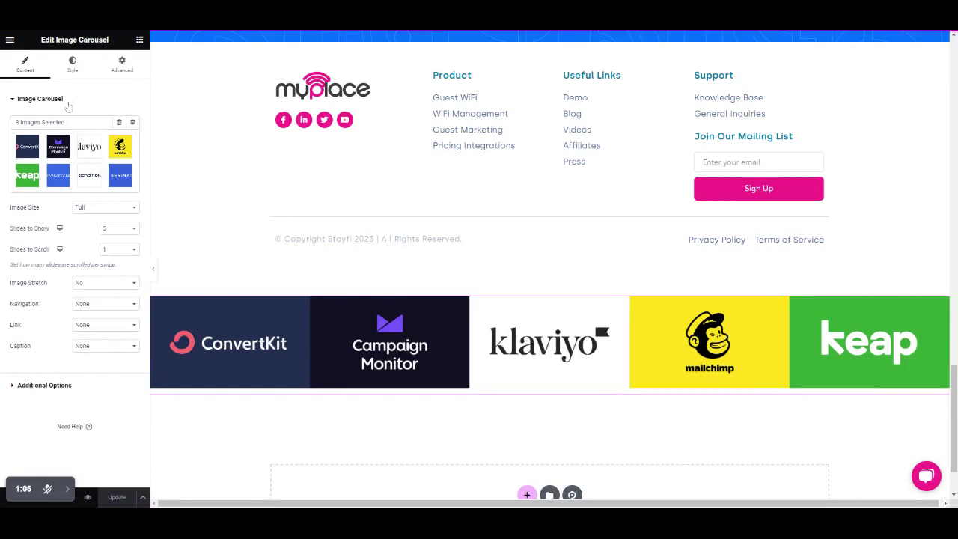
Style the carousel images with a custom spacing of 15 and a border radius of 10 px on all corners
{"action": "left_click", "coordinate": [71, 64]}
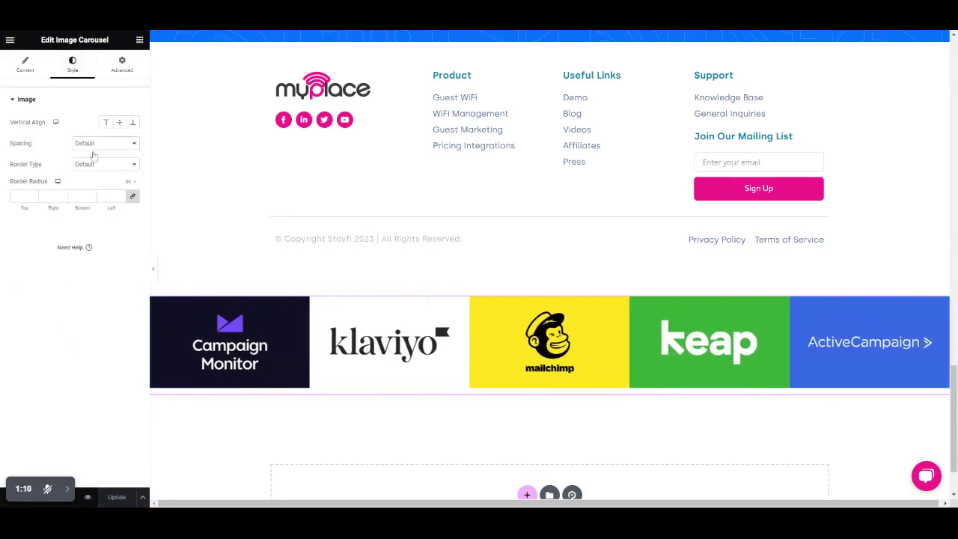
{"action": "left_click", "coordinate": [73, 218]}
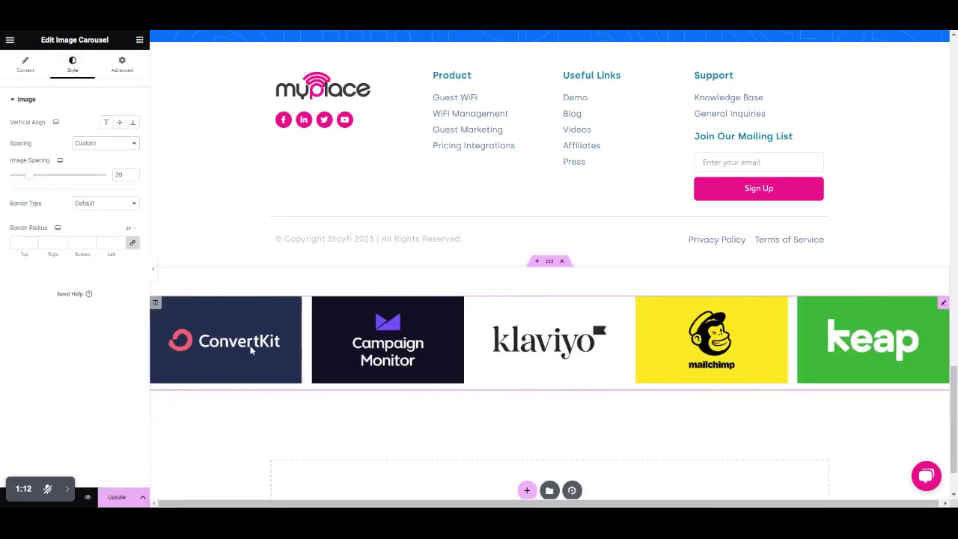
{"action": "left_click_drag", "start_coordinate": [35, 177], "coordinate": [27, 178]}
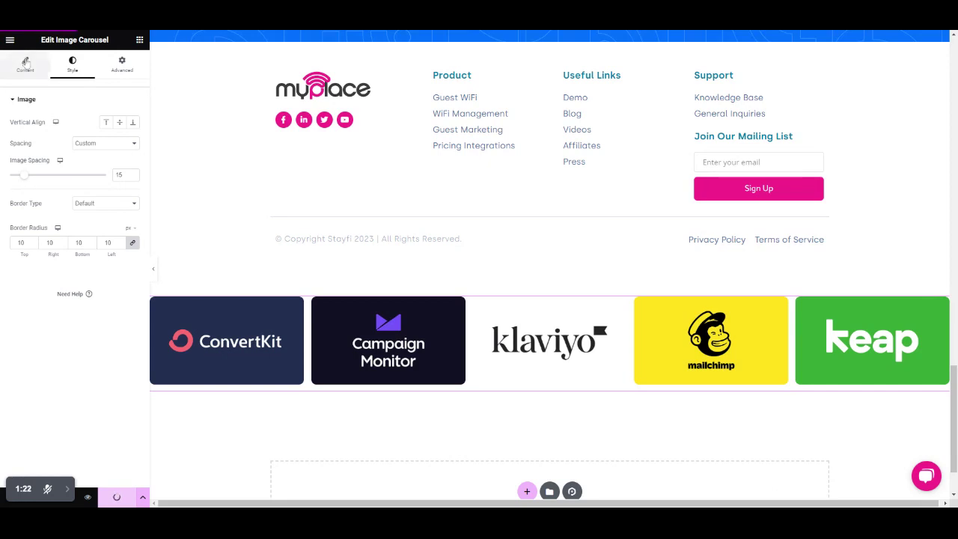
Set the carousel's autoplay speed to 0 and its animation speed to 1000
{"action": "left_click", "coordinate": [26, 63]}
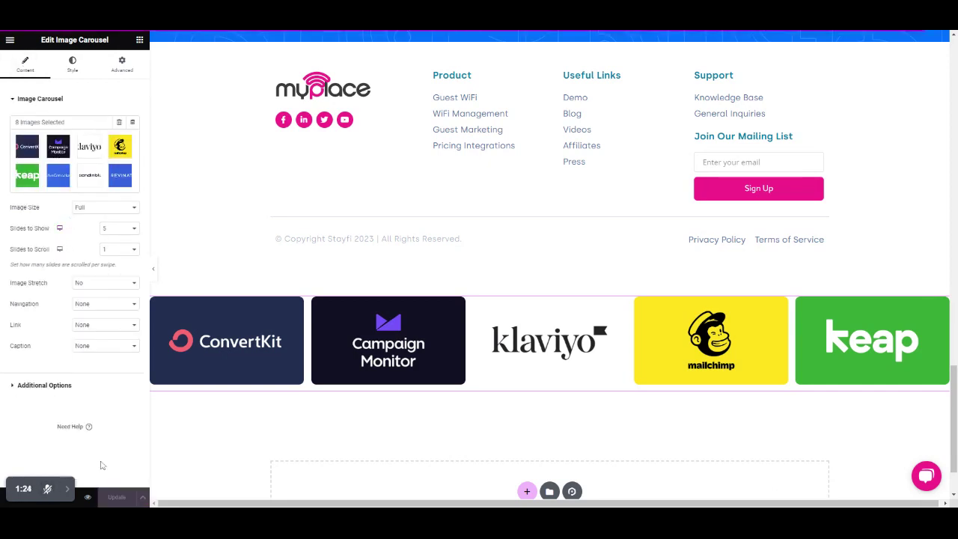
{"action": "left_click", "coordinate": [45, 385]}
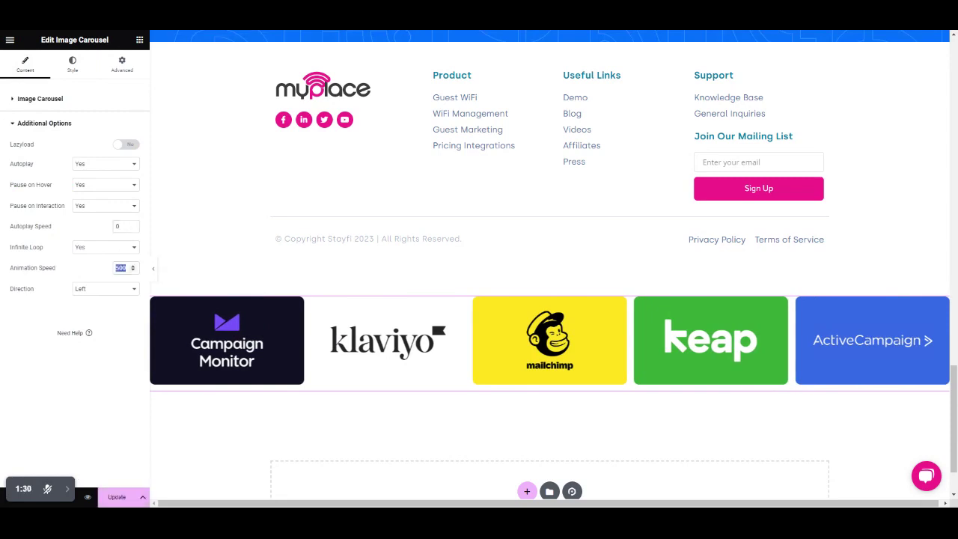
{"action": "type", "text": "100"}
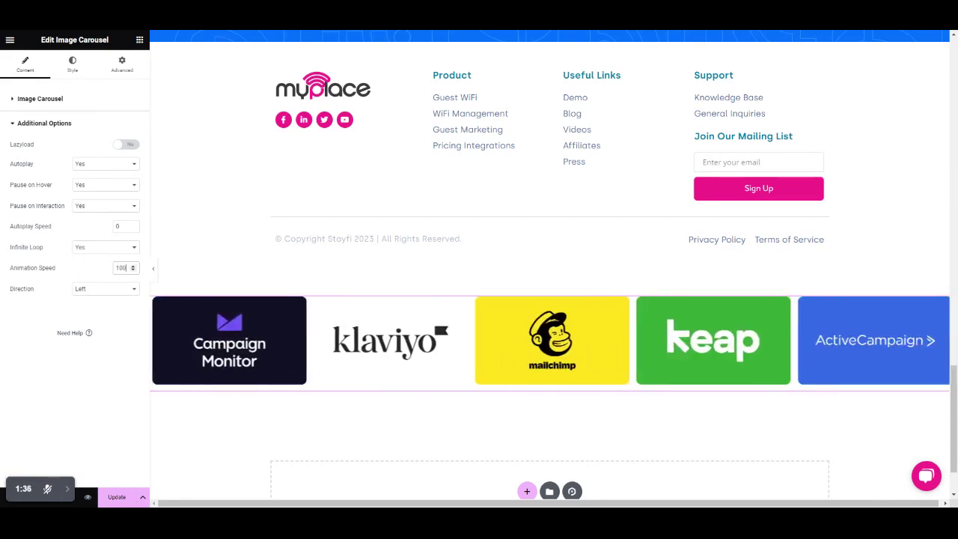
{"action": "type", "text": "0"}
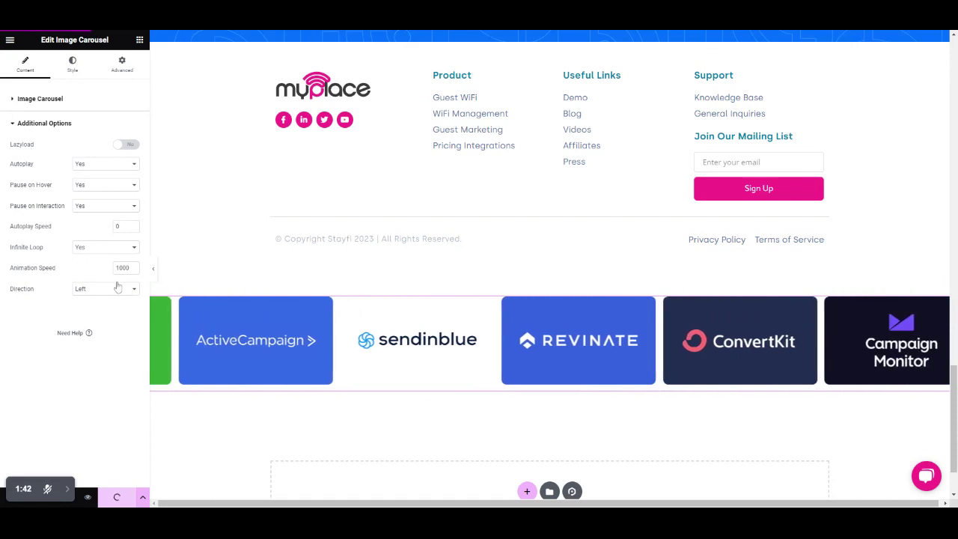
{"action": "left_click", "coordinate": [120, 268]}
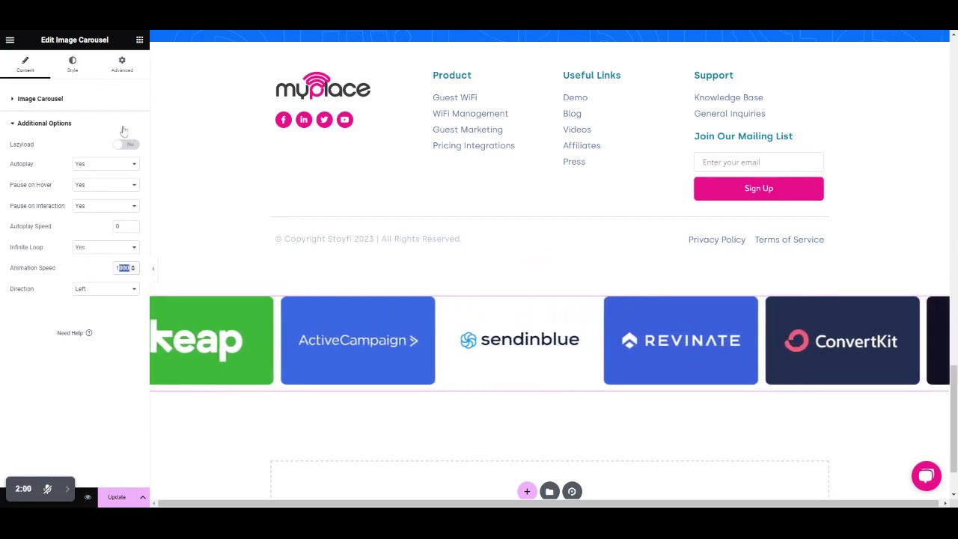
Add custom CSS on selector .swiper-wrapper setting -webkit-transition-timing-function and transition-timing-function to linear !important
{"action": "left_click", "coordinate": [122, 65]}
{"action": "scroll", "coordinate": [60, 359], "scroll_direction": "down", "scroll_amount": 3}
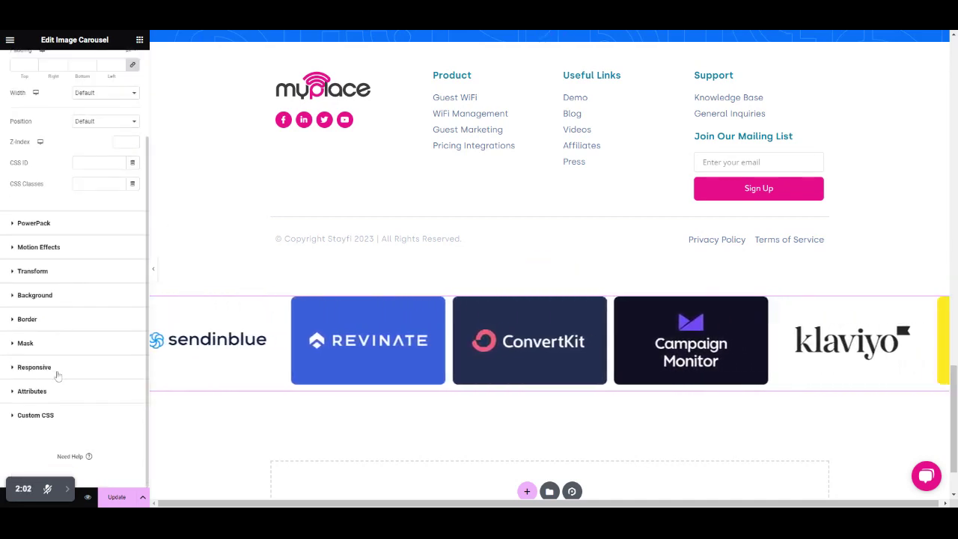
{"action": "left_click", "coordinate": [57, 421]}
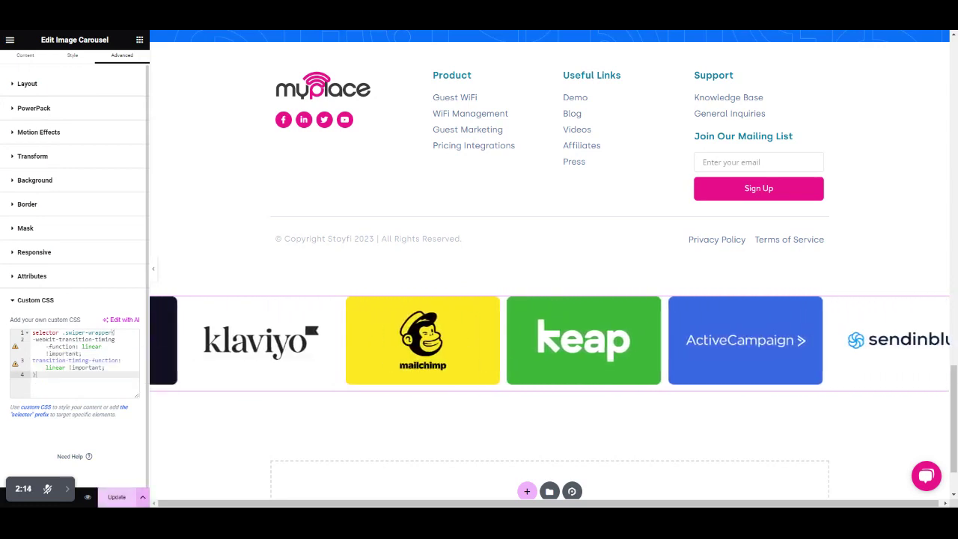
Duplicate the finished image carousel to create a second logo row beneath it
{"action": "right_click", "coordinate": [940, 318]}
{"action": "left_click", "coordinate": [883, 288]}
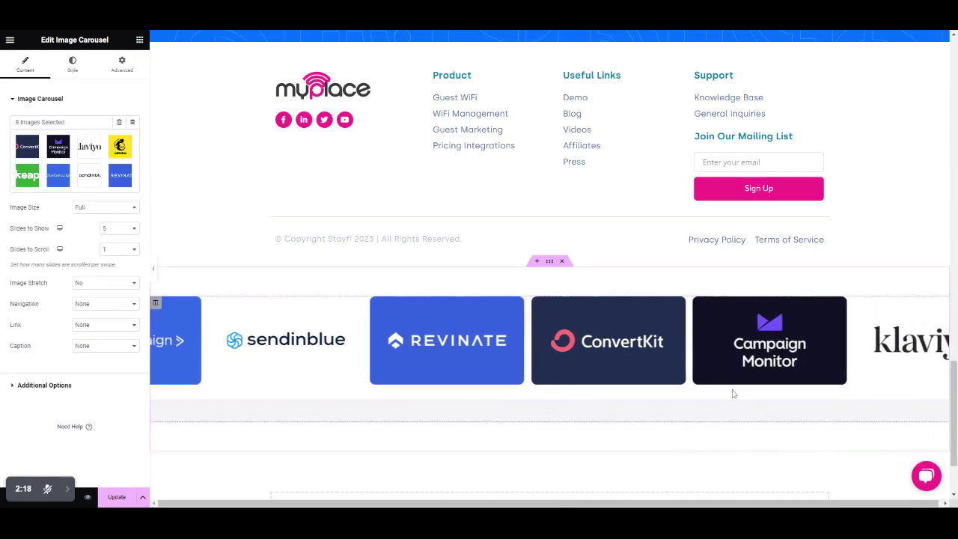
{"action": "left_click", "coordinate": [226, 366]}
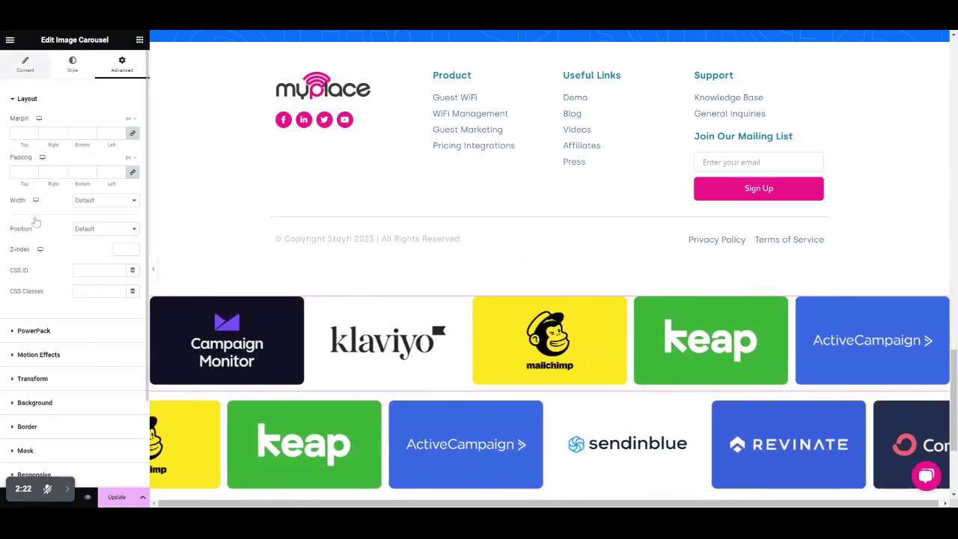
Set the scroll direction of the lower logo carousel to Right and update the page
{"action": "left_click", "coordinate": [303, 299]}
{"action": "scroll", "coordinate": [304, 299], "scroll_direction": "down", "scroll_amount": 2}
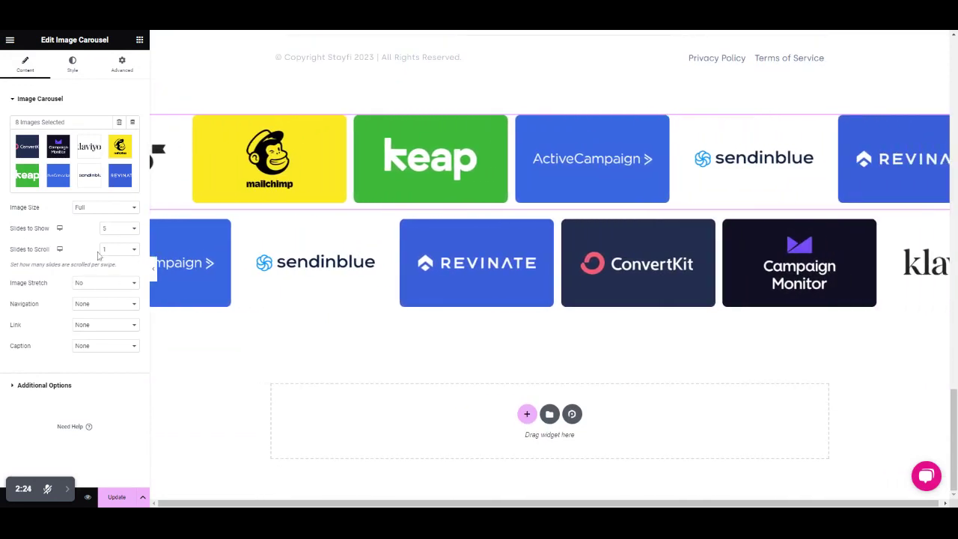
{"action": "left_click", "coordinate": [39, 385]}
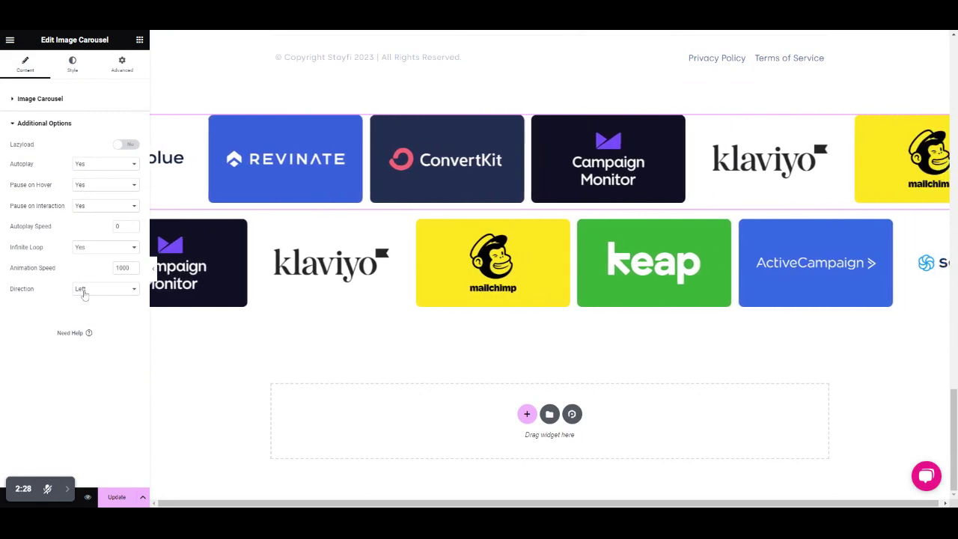
{"action": "left_click", "coordinate": [40, 98]}
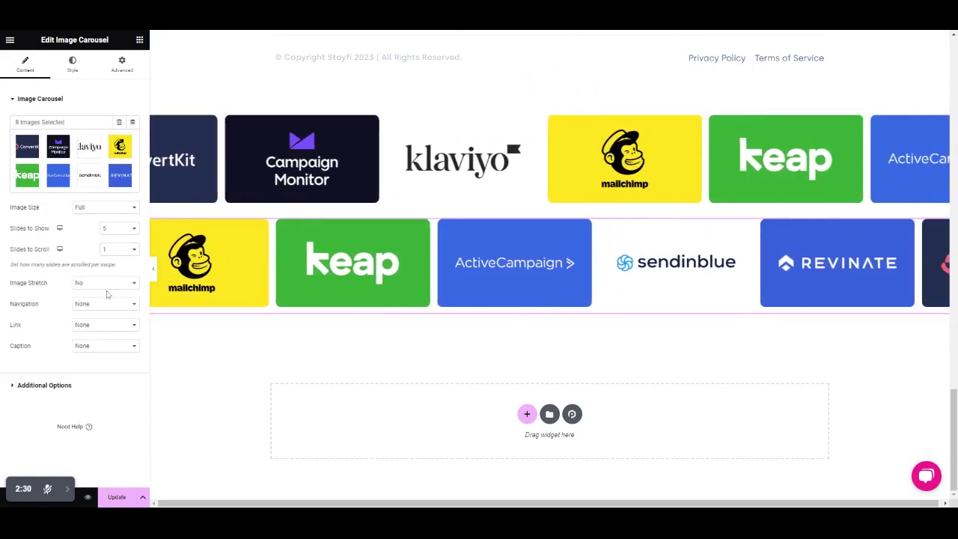
{"action": "left_click", "coordinate": [71, 384]}
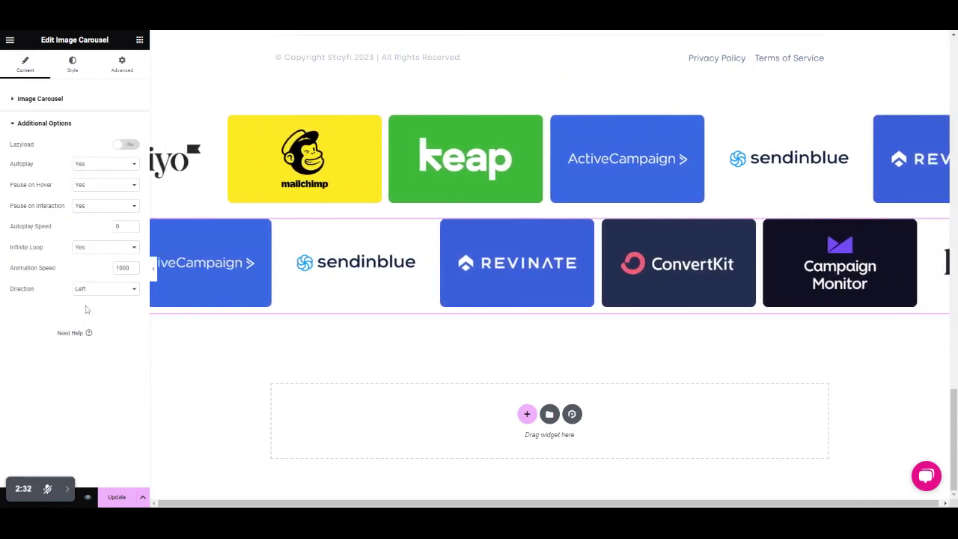
{"action": "left_click", "coordinate": [88, 300]}
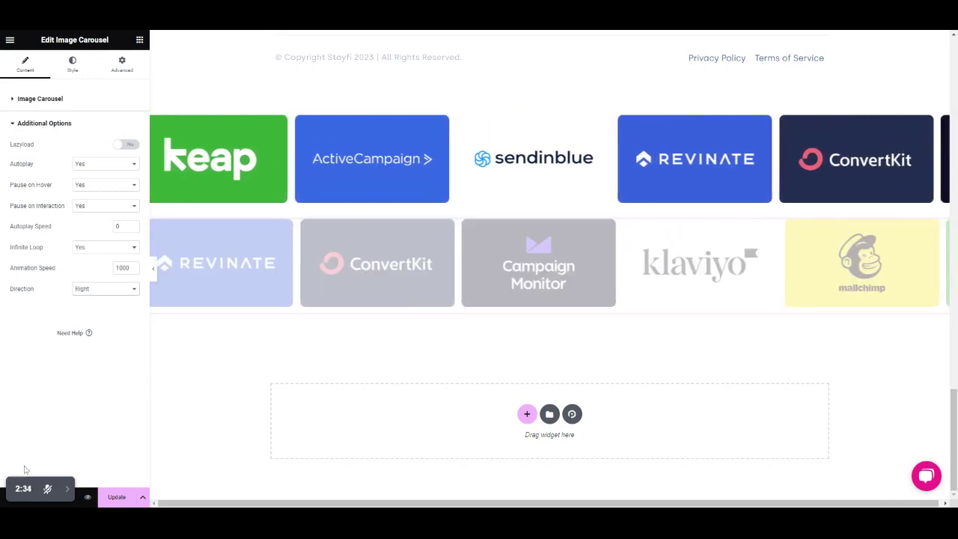
{"action": "left_click", "coordinate": [117, 497]}
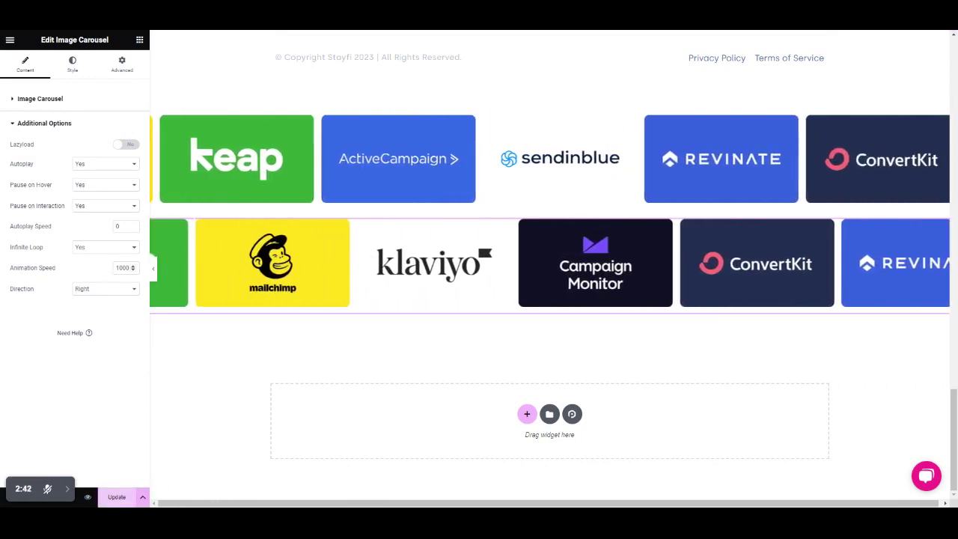
Try an animation speed of 10000 on the lower carousel and restore it to 1000
{"action": "double_click", "coordinate": [122, 267]}
{"action": "type", "text": "10"}
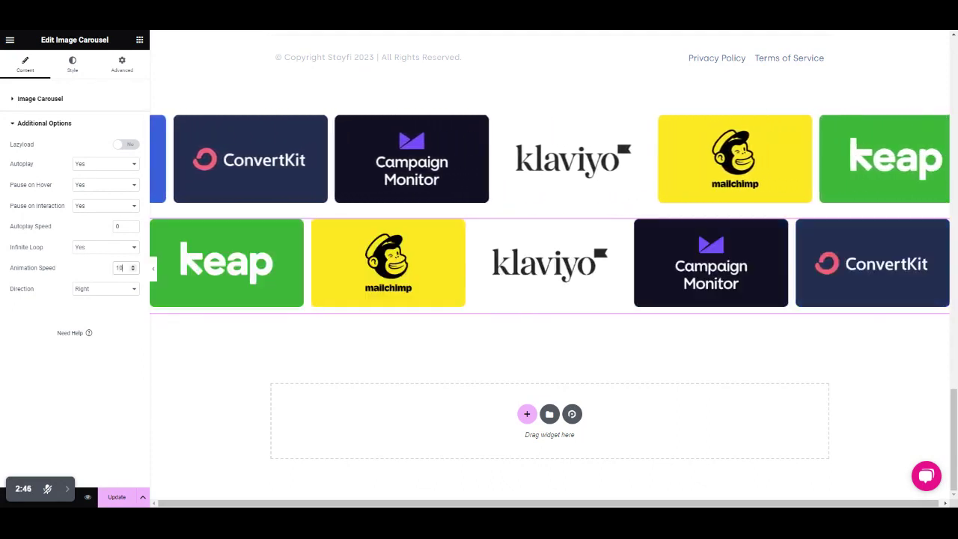
{"action": "type", "text": "0"}
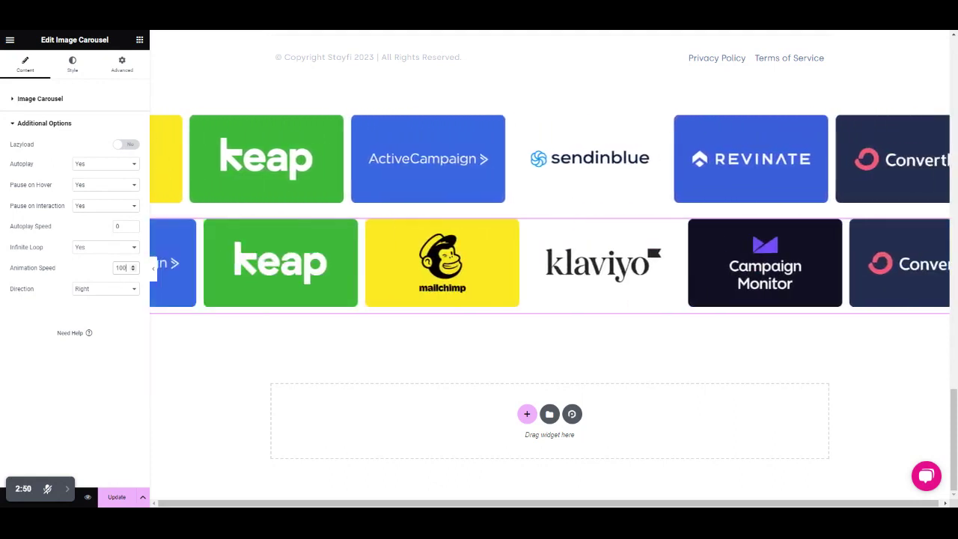
{"action": "type", "text": "0"}
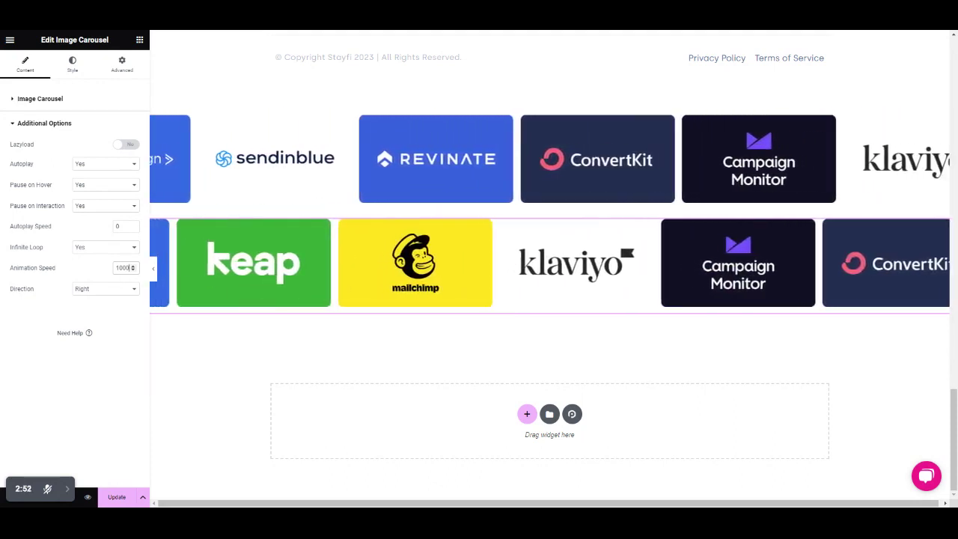
{"action": "type", "text": "0"}
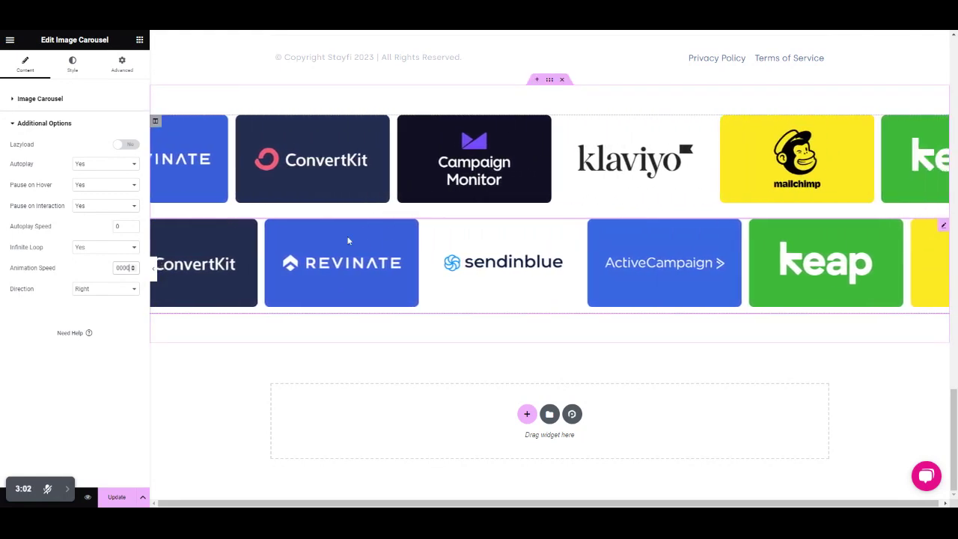
{"action": "key", "text": "BackSpace"}
Save the page with both logo carousel rows
{"action": "key", "text": "ctrl+s"}
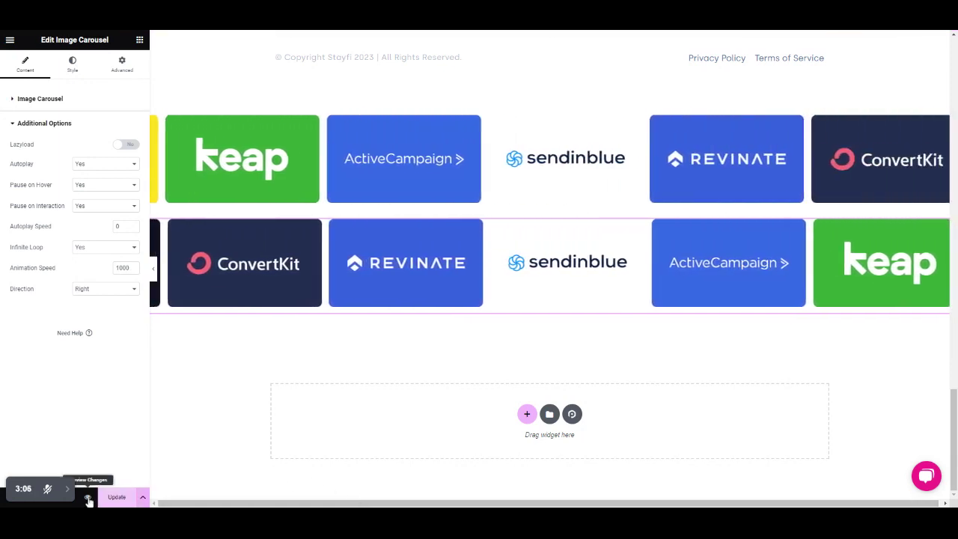
{"action": "left_click", "coordinate": [131, 501]}
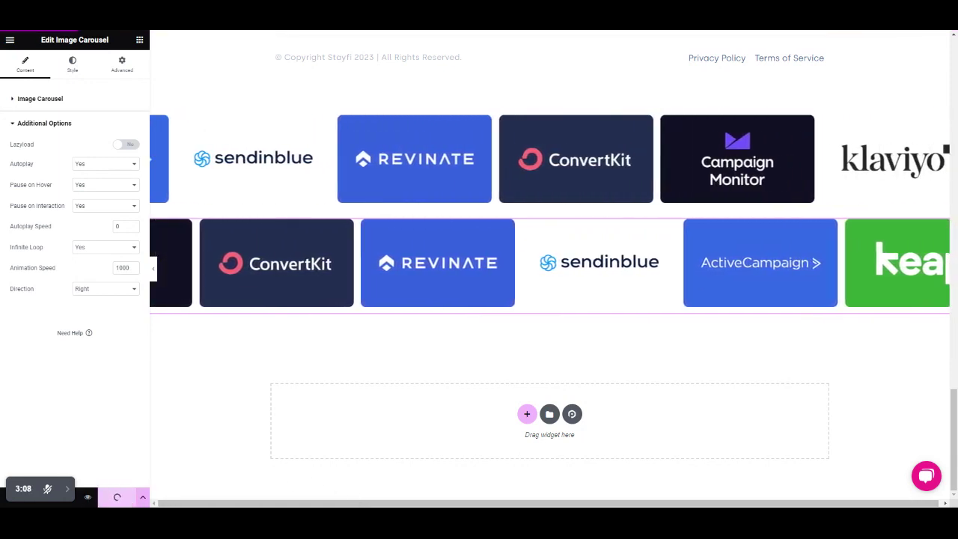